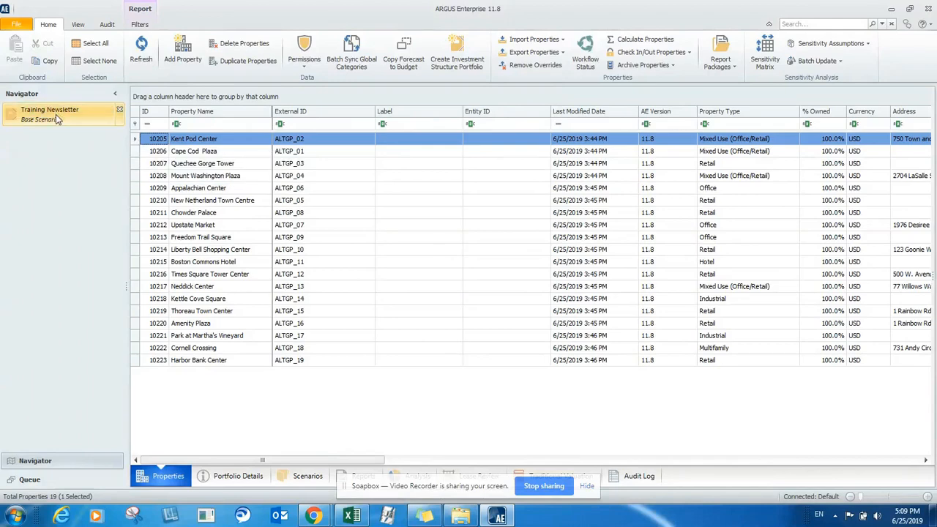
Step: Select all properties in the Training Newsletter portfolio and switch to the Connect 2019 Results Sheets workbook in Excel
{"action": "left_click_drag", "start_coordinate": [136, 141], "coordinate": [157, 399]}
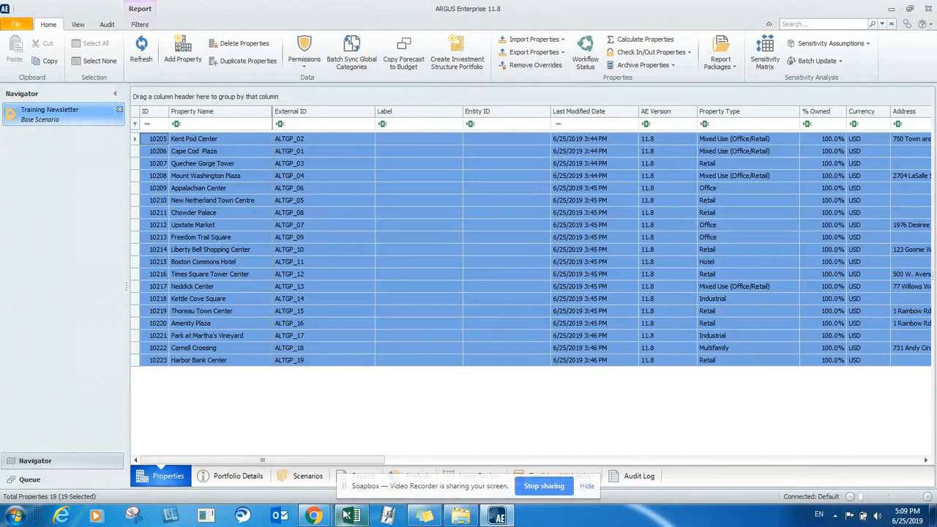
{"action": "left_click", "coordinate": [348, 515]}
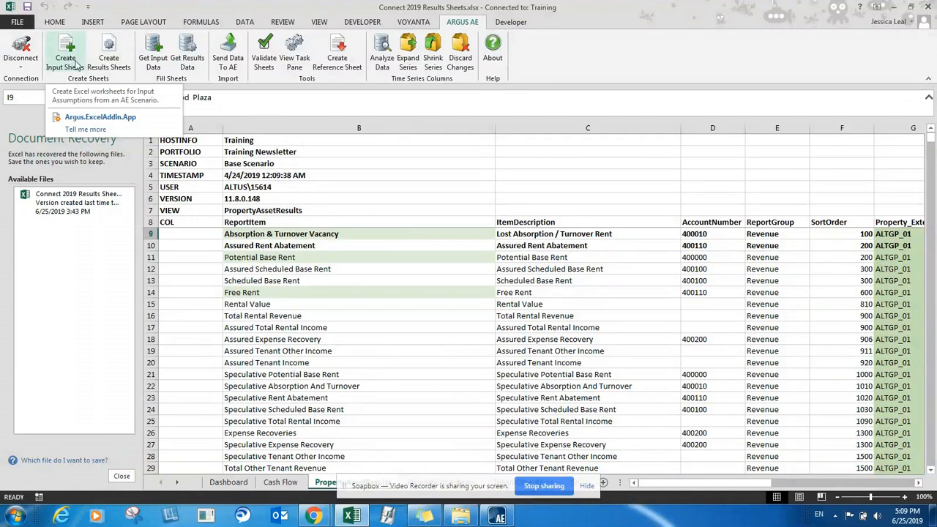
Step: Create a PropertyAssetResults results sheet from a new preset, using the option to fill sheets with AE data
{"action": "left_click", "coordinate": [103, 60]}
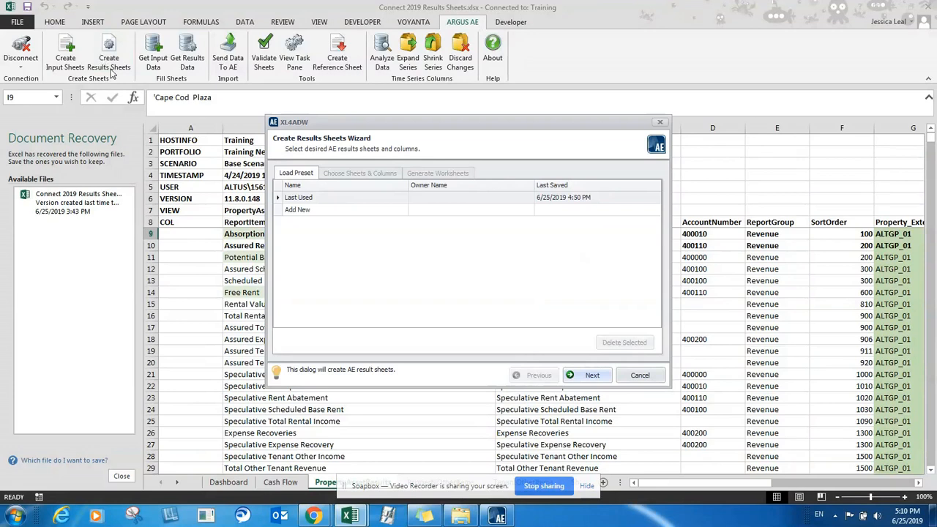
{"action": "left_click", "coordinate": [306, 209]}
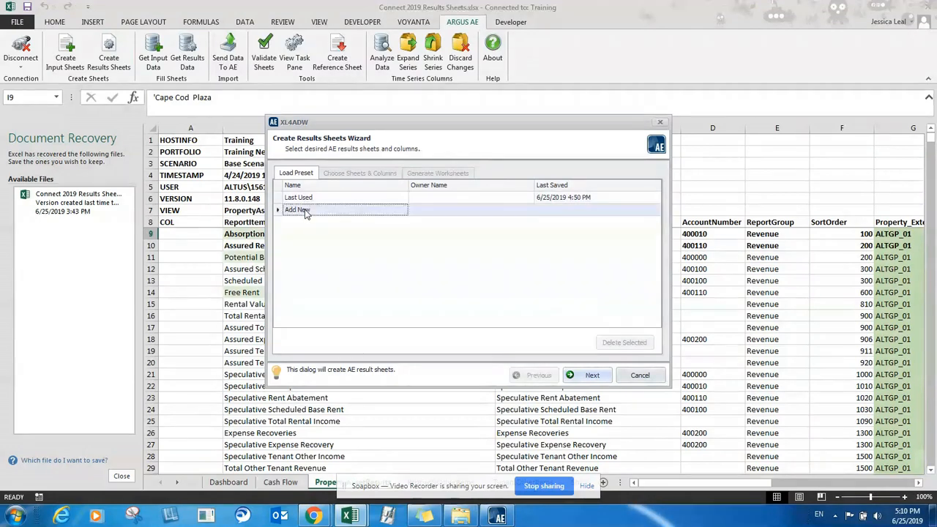
{"action": "left_click", "coordinate": [587, 377]}
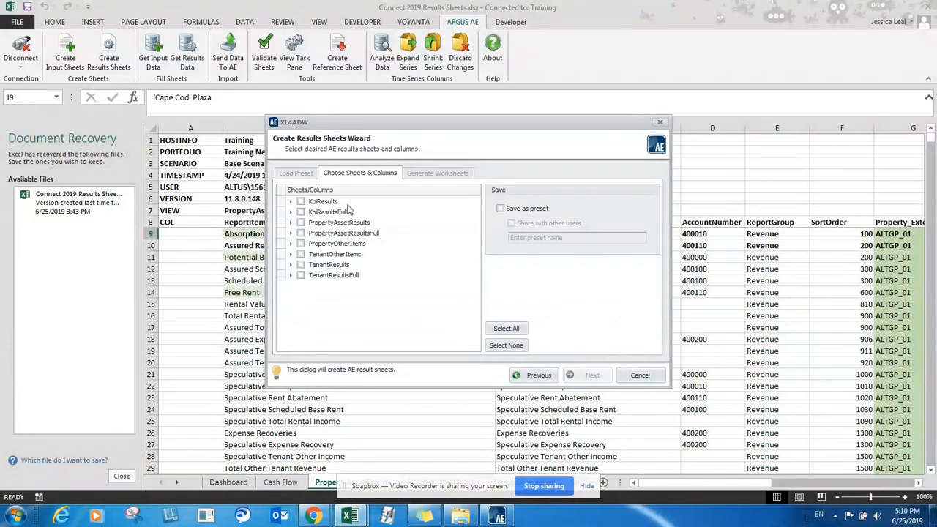
{"action": "left_click", "coordinate": [300, 222]}
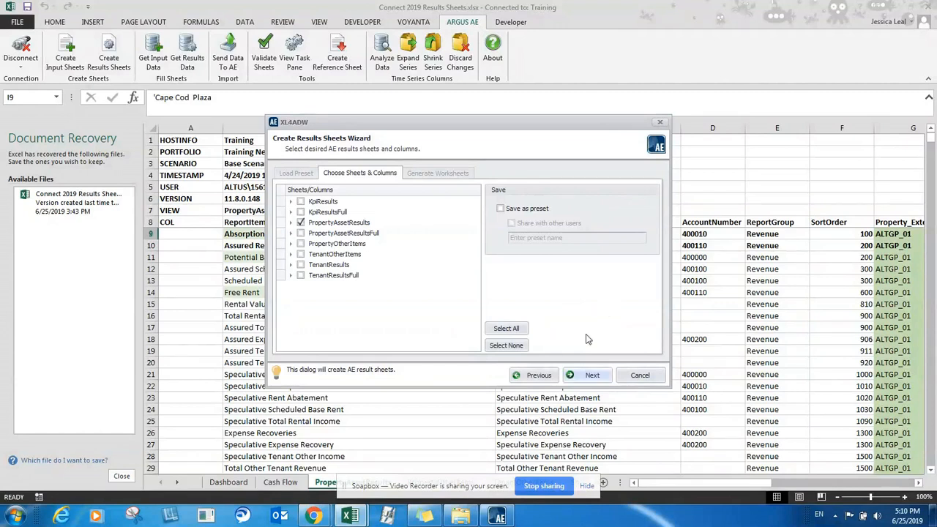
{"action": "left_click", "coordinate": [587, 376]}
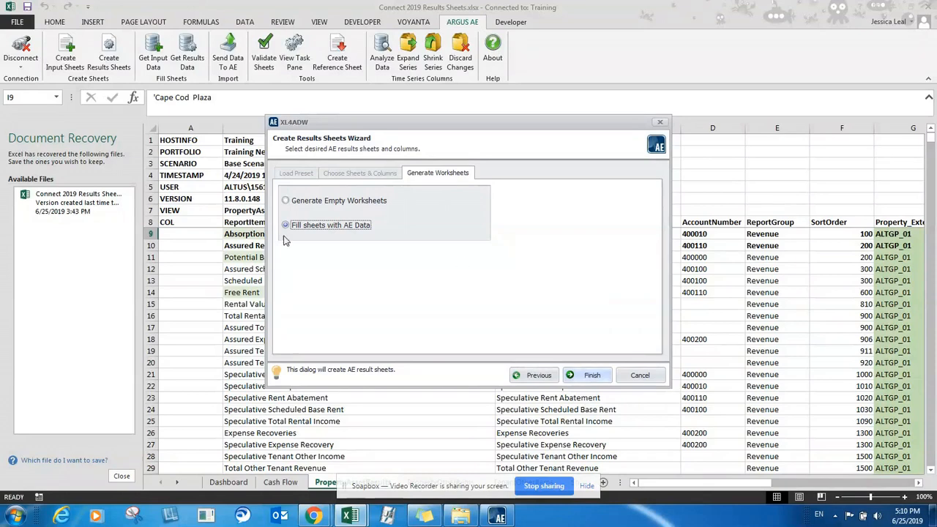
{"action": "left_click", "coordinate": [589, 376]}
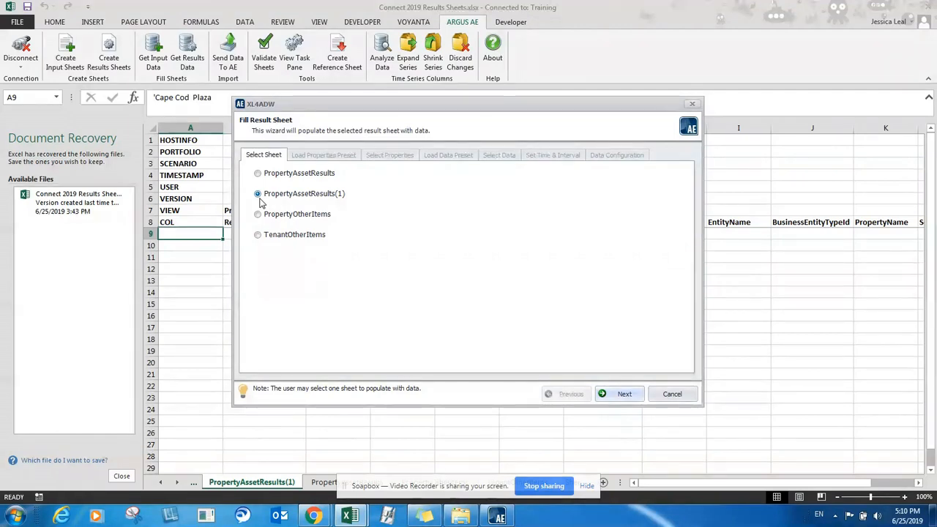
Step: Target the PropertyAssetResults(1) sheet with a new properties preset and select all properties of the Training Newsletter portfolio
{"action": "left_click", "coordinate": [624, 394]}
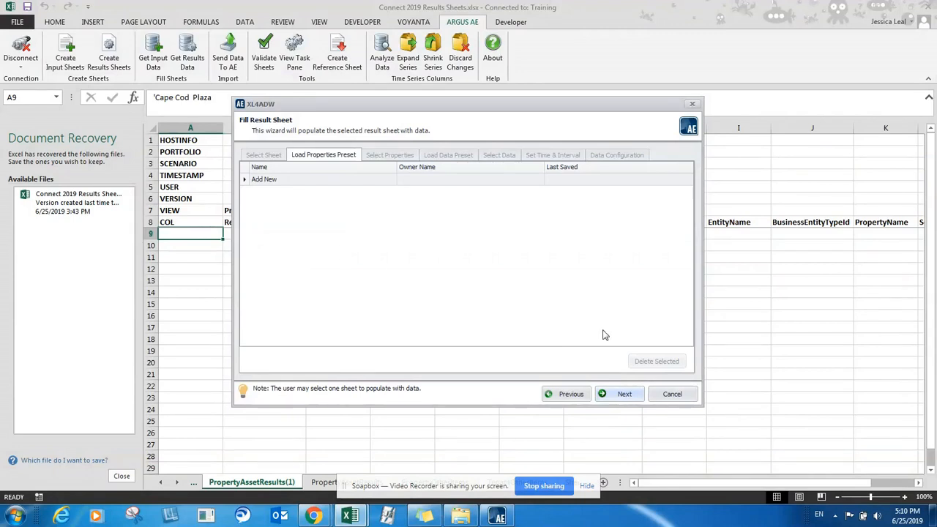
{"action": "left_click", "coordinate": [629, 394]}
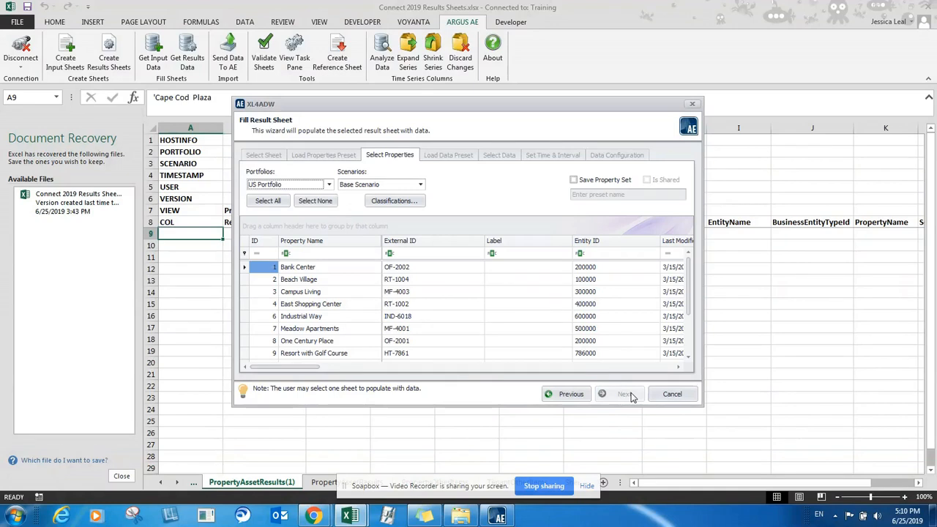
{"action": "left_click", "coordinate": [330, 184]}
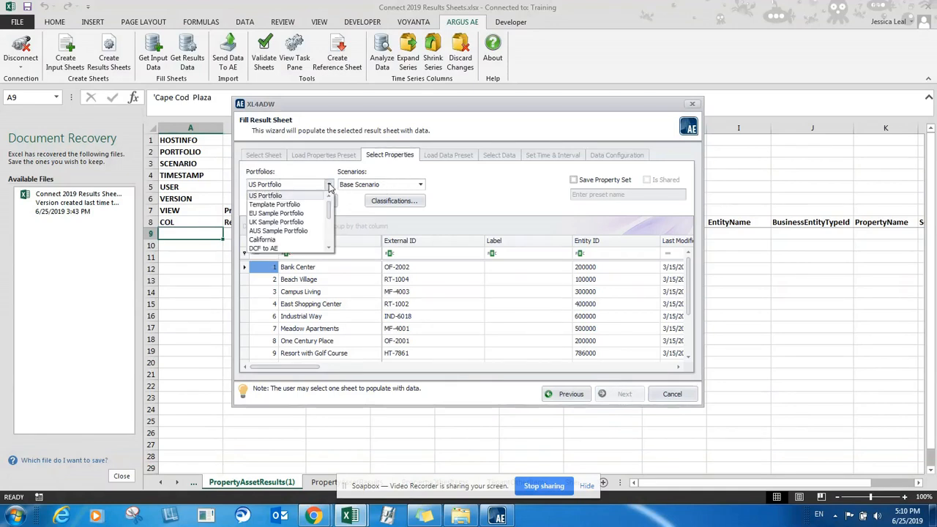
{"action": "left_click_drag", "start_coordinate": [332, 205], "coordinate": [329, 262]}
{"action": "left_click", "coordinate": [289, 248]}
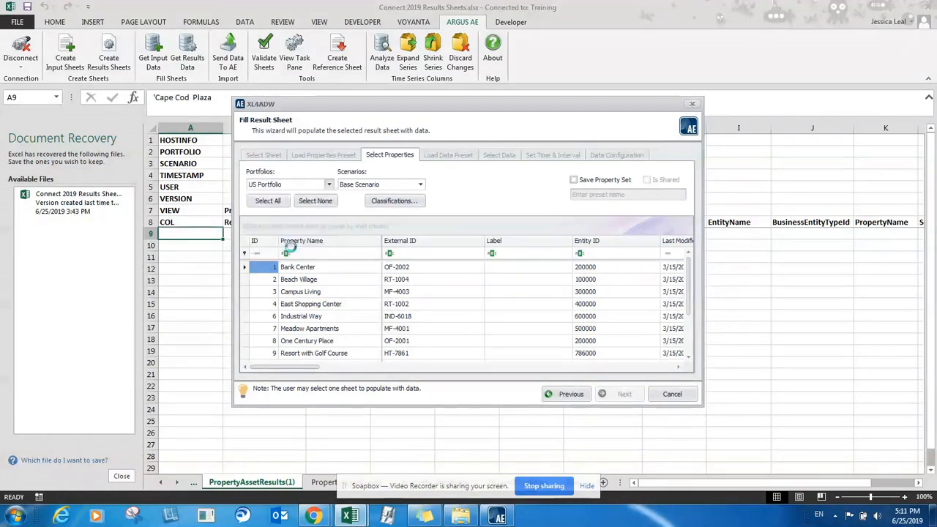
{"action": "left_click_drag", "start_coordinate": [245, 269], "coordinate": [240, 415]}
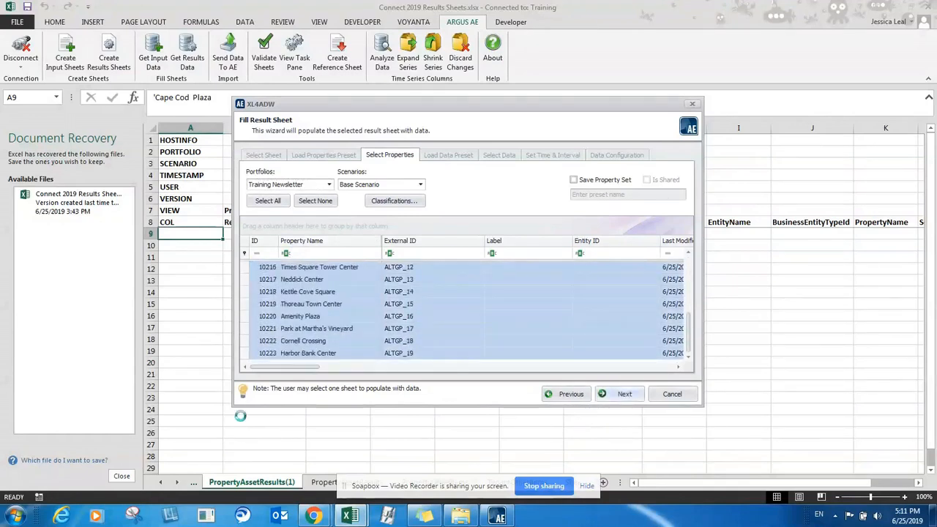
{"action": "left_click", "coordinate": [631, 395]}
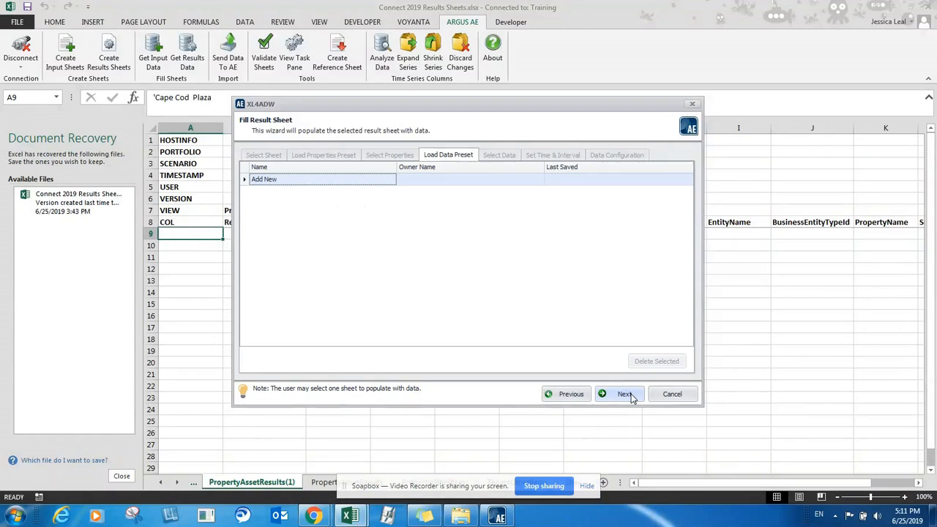
Step: Using a new data preset, add the Capital Expenses, Cash Flow, Debt/Finance, Revenue and Operating Expenses groups to the selected time series data
{"action": "left_click", "coordinate": [630, 395]}
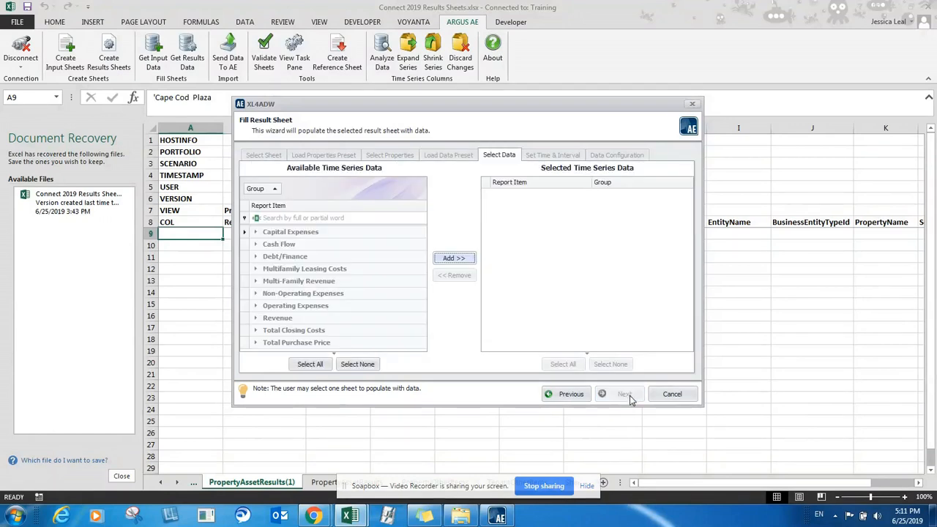
{"action": "left_click", "coordinate": [291, 232]}
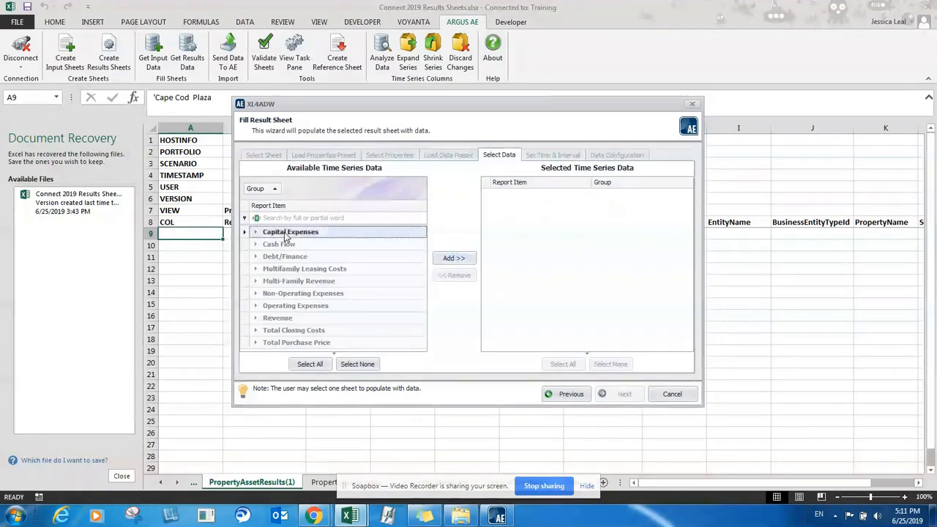
{"action": "left_click", "coordinate": [446, 260]}
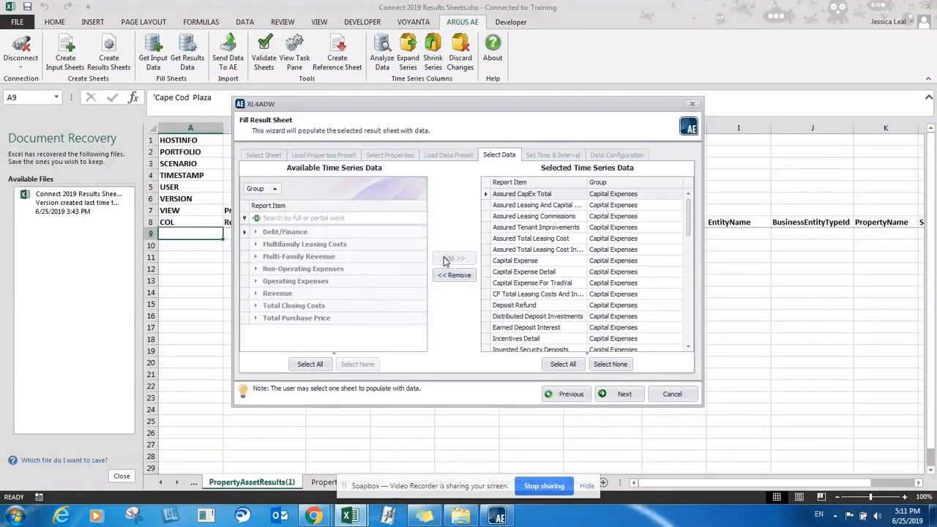
{"action": "left_click", "coordinate": [302, 232]}
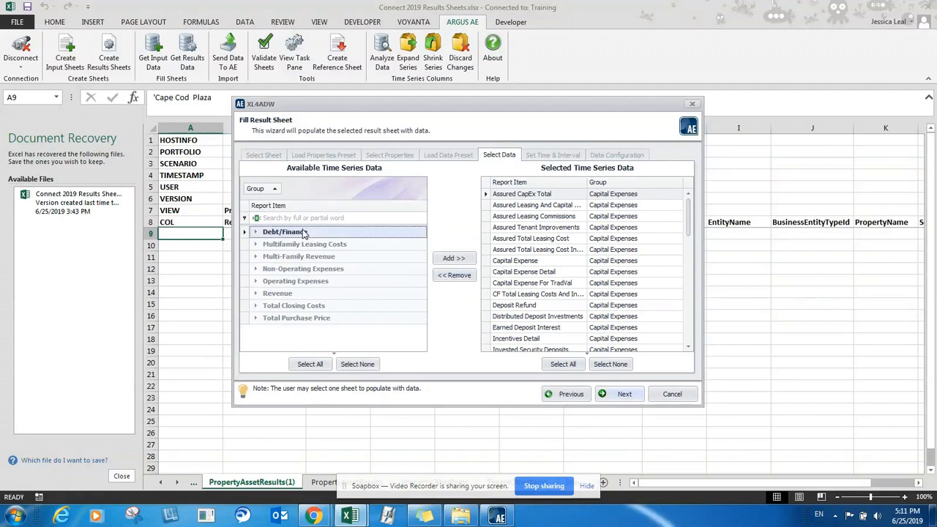
{"action": "left_click", "coordinate": [450, 259]}
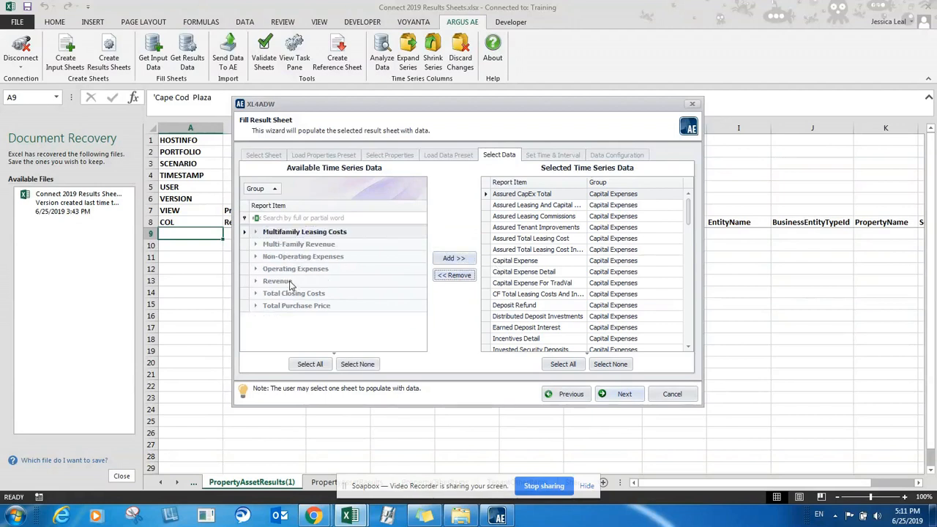
{"action": "left_click", "coordinate": [290, 283]}
{"action": "left_click", "coordinate": [446, 260]}
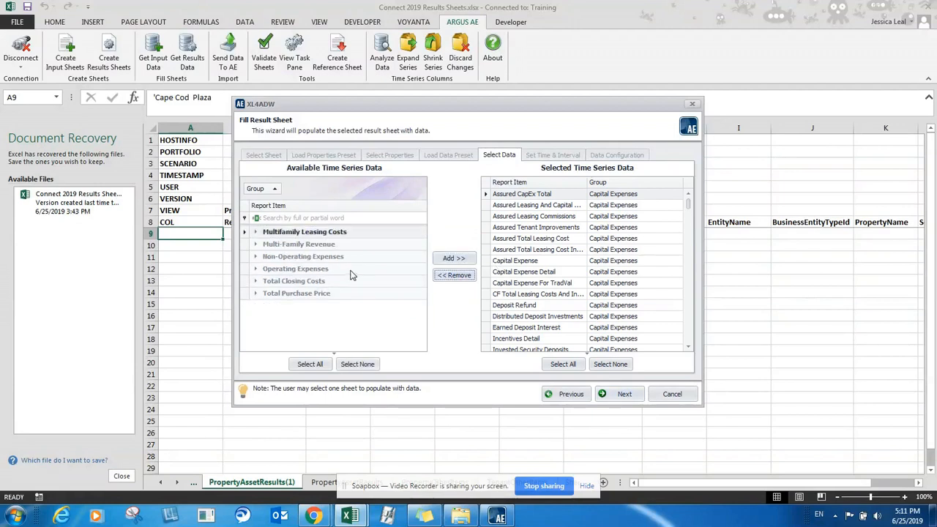
{"action": "left_click", "coordinate": [344, 270]}
{"action": "left_click", "coordinate": [463, 260]}
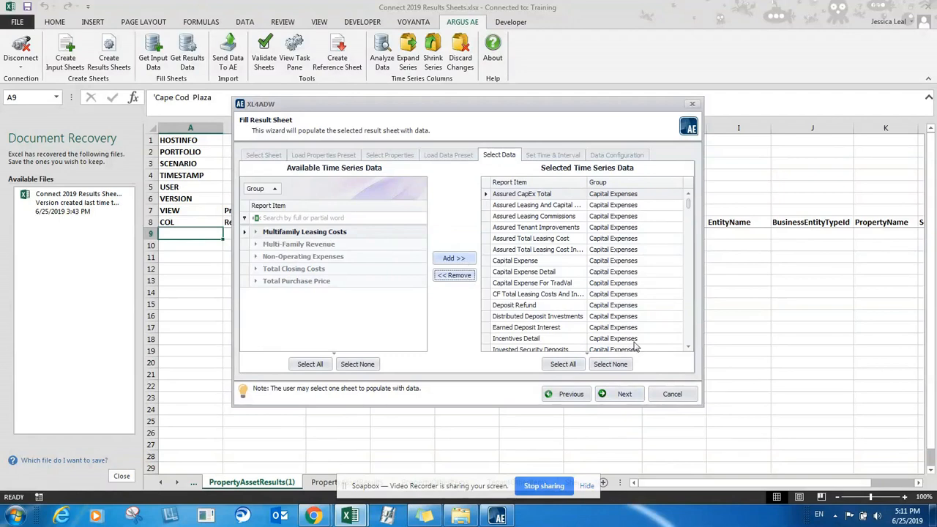
Step: Set the start date to January 2020, the duration to 10 years of data and the report interval to yearly
{"action": "left_click", "coordinate": [616, 395]}
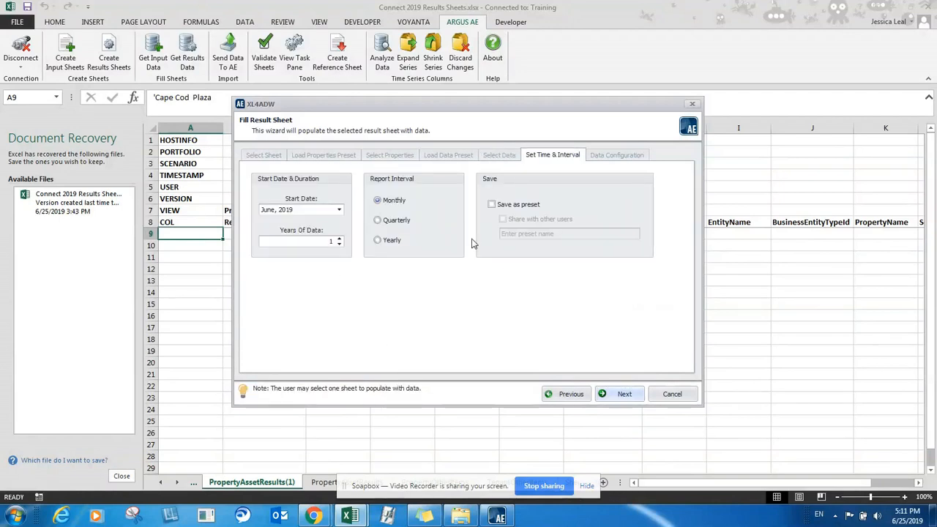
{"action": "left_click", "coordinate": [268, 210]}
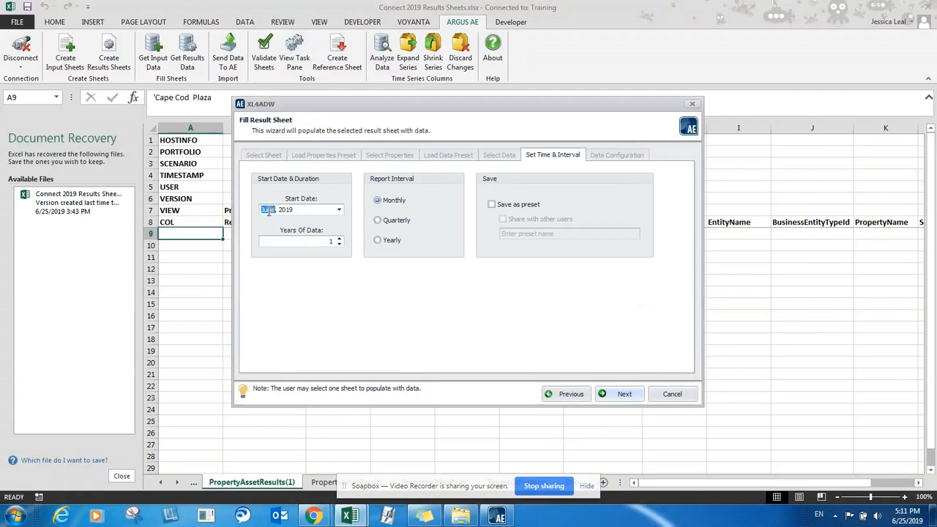
{"action": "type", "text": "1"}
{"action": "key", "text": "Right"}
{"action": "type", "text": "2020"}
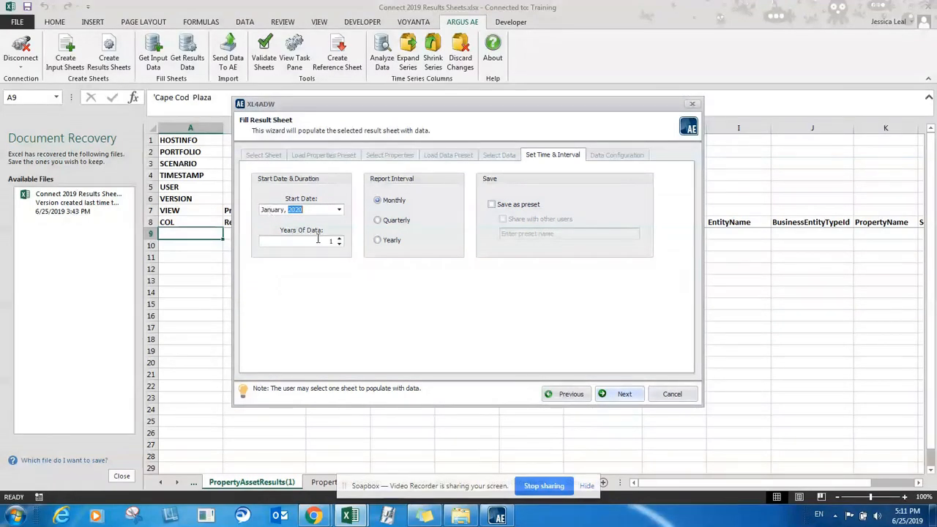
{"action": "left_click_drag", "start_coordinate": [319, 240], "coordinate": [357, 236]}
{"action": "type", "text": "10"}
{"action": "left_click", "coordinate": [385, 243]}
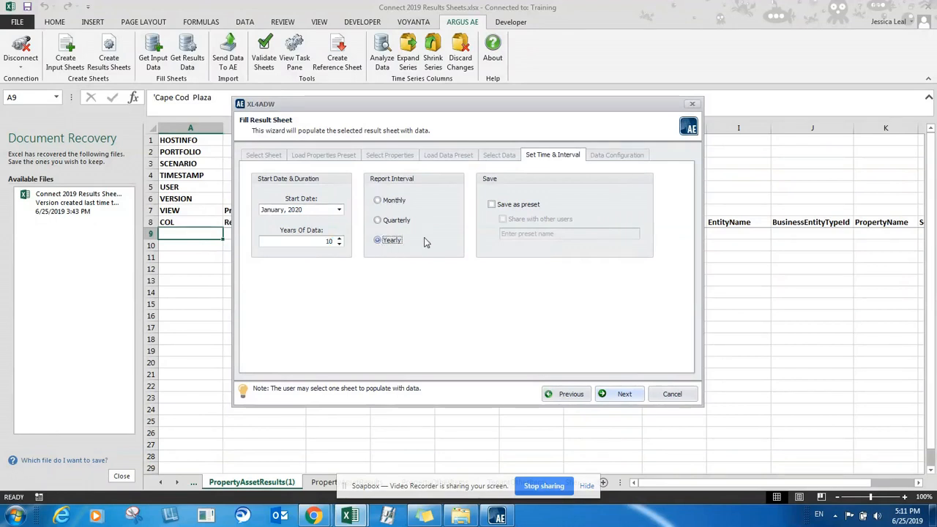
Step: Review the available data configuration options for the result sheet and cancel the fill wizard
{"action": "left_click", "coordinate": [624, 393]}
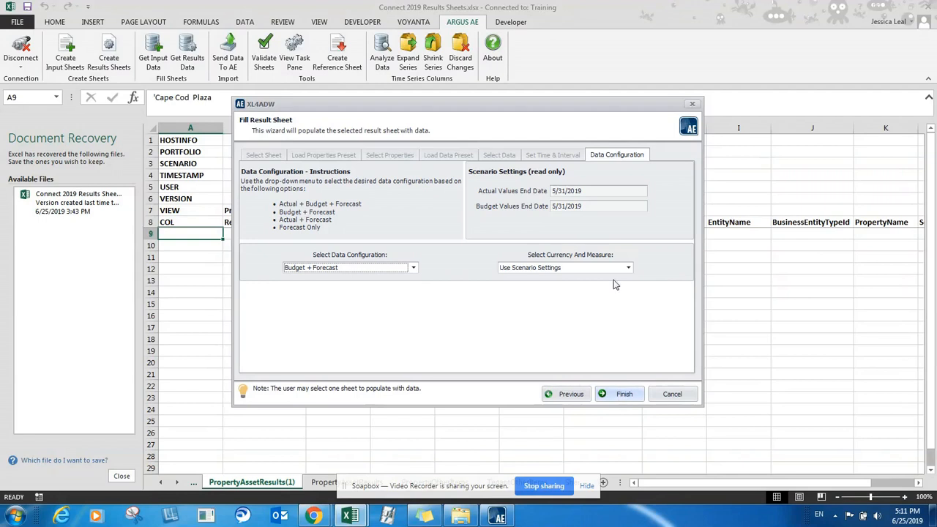
{"action": "left_click", "coordinate": [413, 271]}
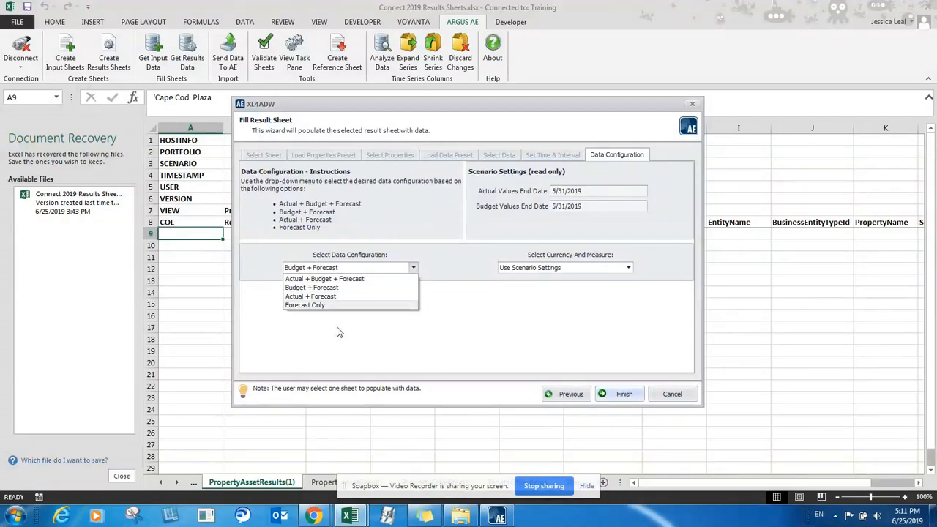
{"action": "left_click", "coordinate": [511, 326]}
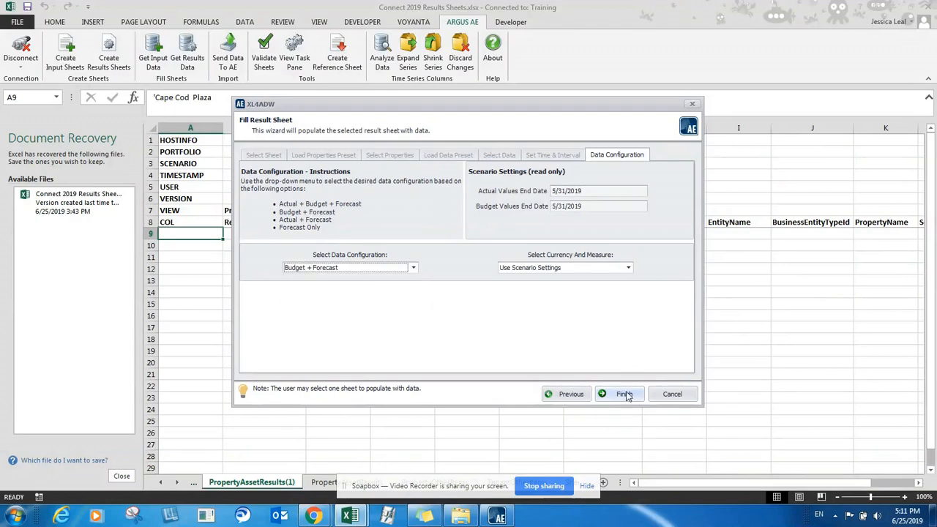
{"action": "left_click", "coordinate": [671, 394]}
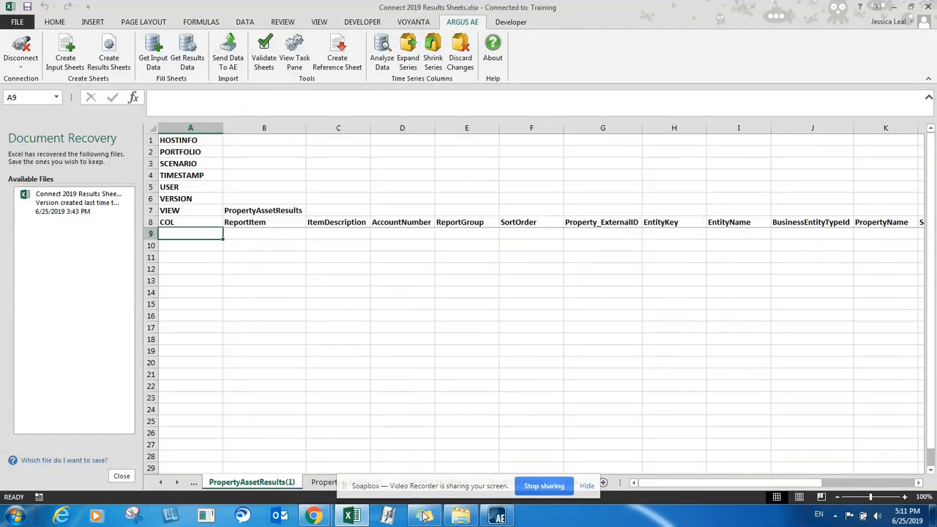
Step: Examine the populated PropertyAssetResults sheet: its highlighted report items, item descriptions, account numbers, property external IDs, entity names and yearly value columns
{"action": "left_click", "coordinate": [322, 482]}
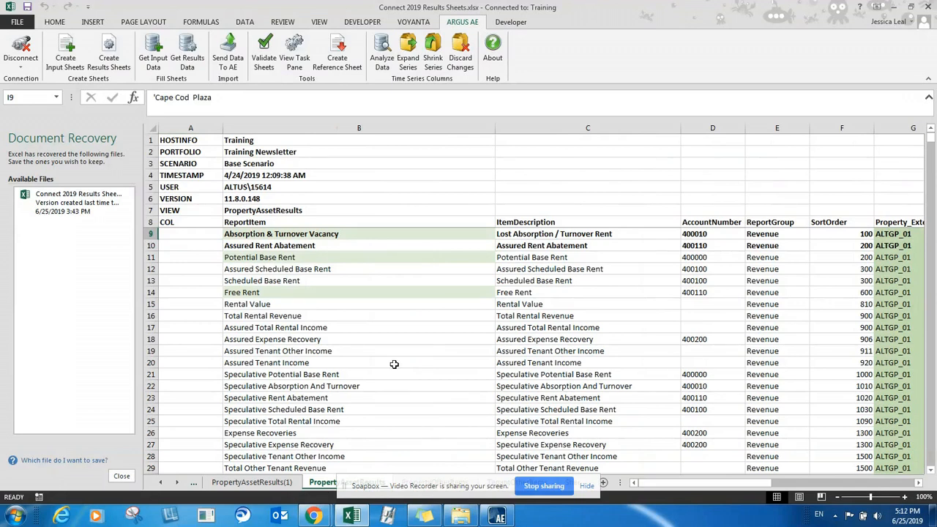
{"action": "left_click", "coordinate": [274, 235]}
{"action": "left_click", "coordinate": [276, 256]}
{"action": "left_click", "coordinate": [280, 291]}
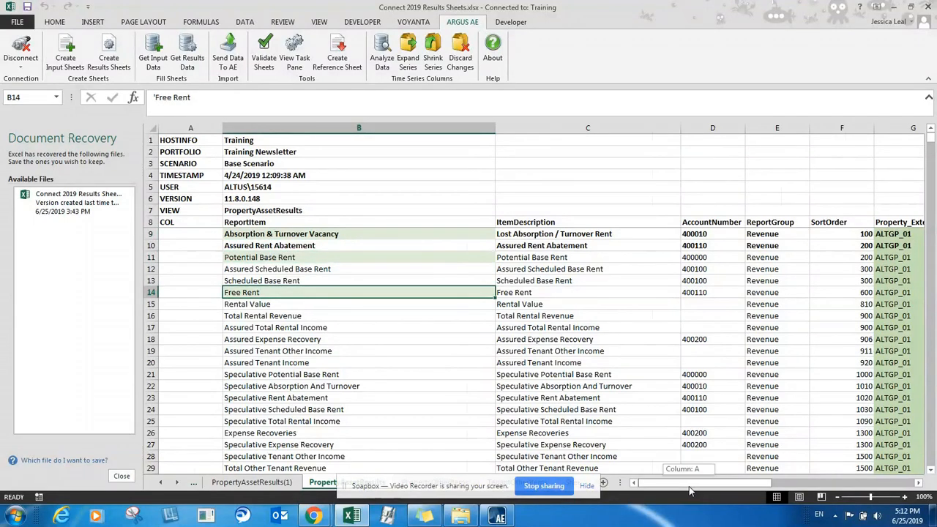
{"action": "scroll", "coordinate": [706, 488], "scroll_direction": "right", "scroll_amount": 2}
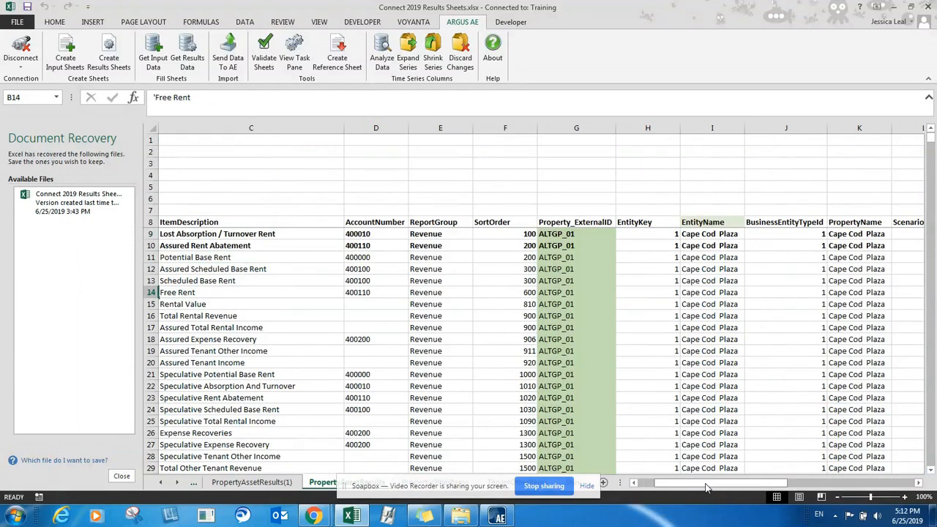
{"action": "left_click", "coordinate": [289, 233]}
{"action": "left_click", "coordinate": [352, 233]}
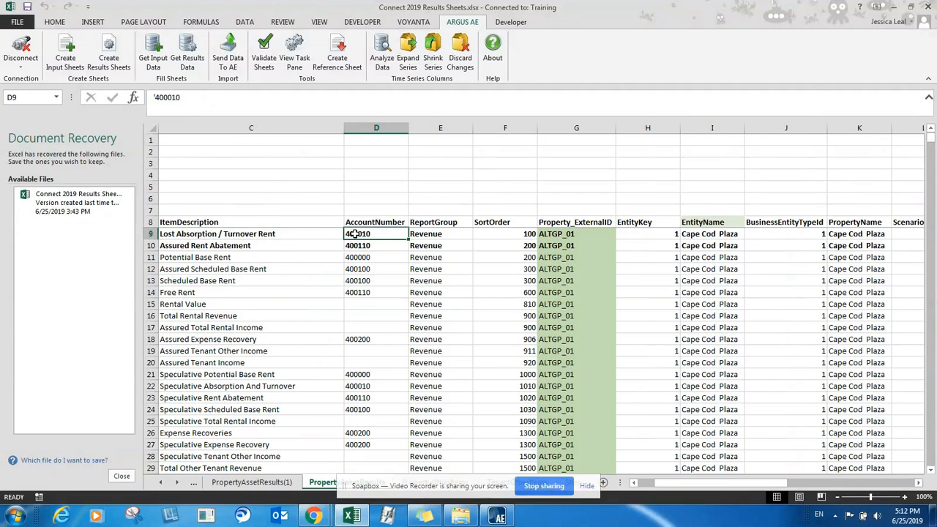
{"action": "left_click", "coordinate": [556, 233]}
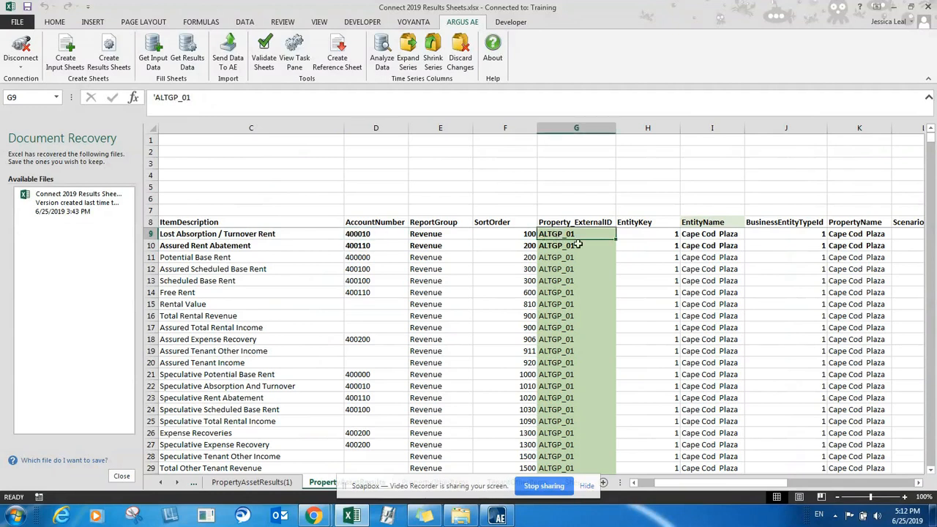
{"action": "left_click", "coordinate": [695, 237]}
{"action": "left_click", "coordinate": [573, 235]}
{"action": "left_click_drag", "start_coordinate": [656, 491], "coordinate": [666, 491]}
{"action": "left_click_drag", "start_coordinate": [665, 490], "coordinate": [704, 485]}
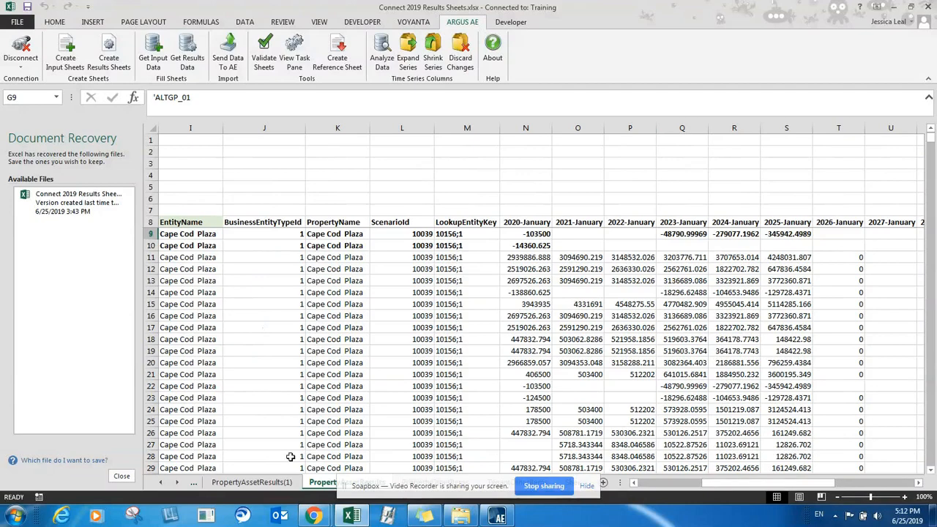
Step: Examine how the Dashboard's Consolidated Cash Flow table draws on the results sheets, checking the Year 1 Potential Base Rent formula and the rent line items
{"action": "left_click", "coordinate": [194, 485]}
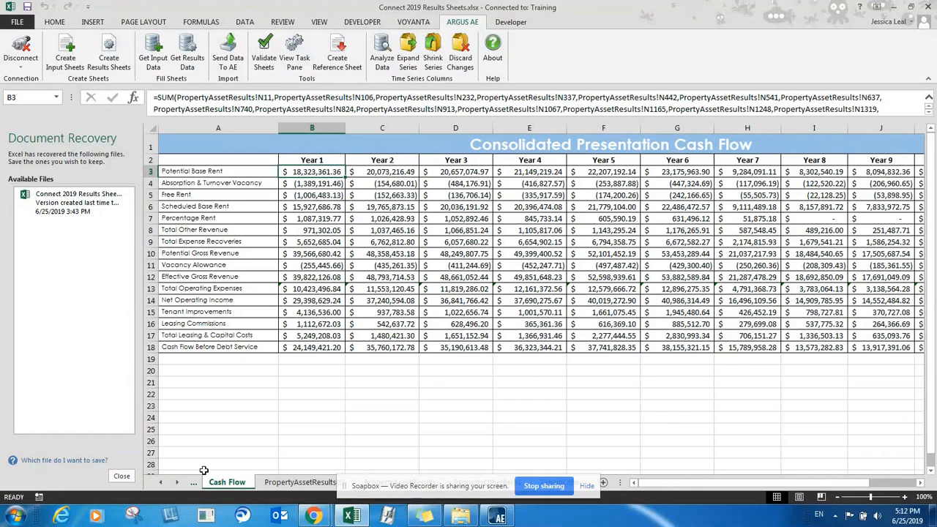
{"action": "left_click", "coordinate": [193, 482]}
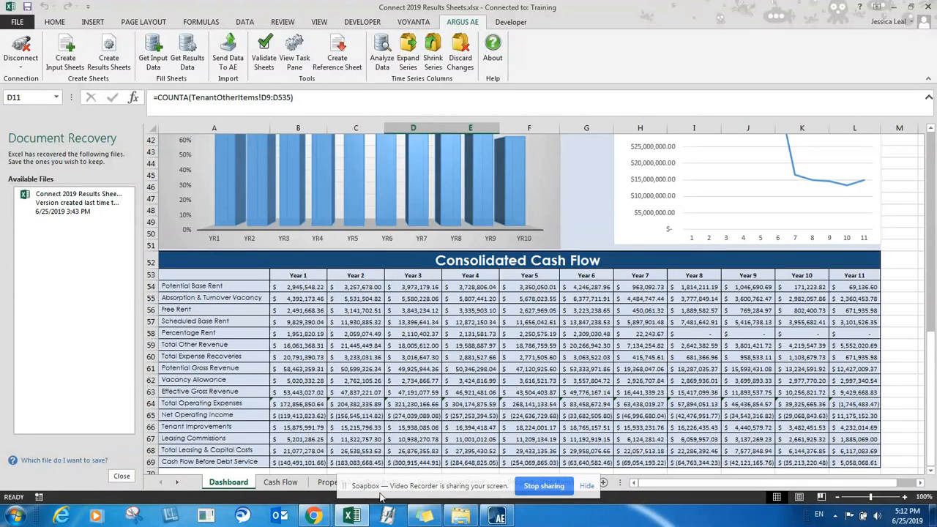
{"action": "left_click", "coordinate": [288, 286]}
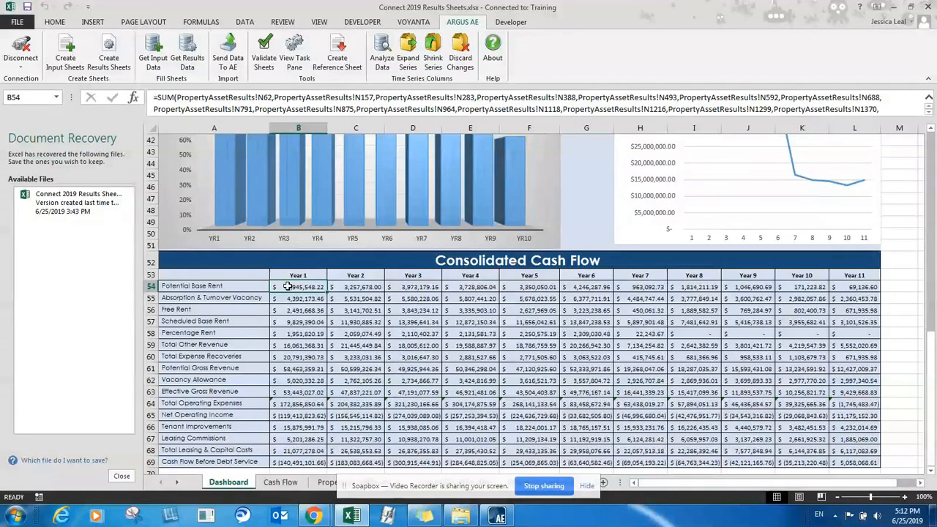
{"action": "left_click", "coordinate": [253, 285]}
{"action": "left_click", "coordinate": [246, 309]}
{"action": "left_click", "coordinate": [245, 320]}
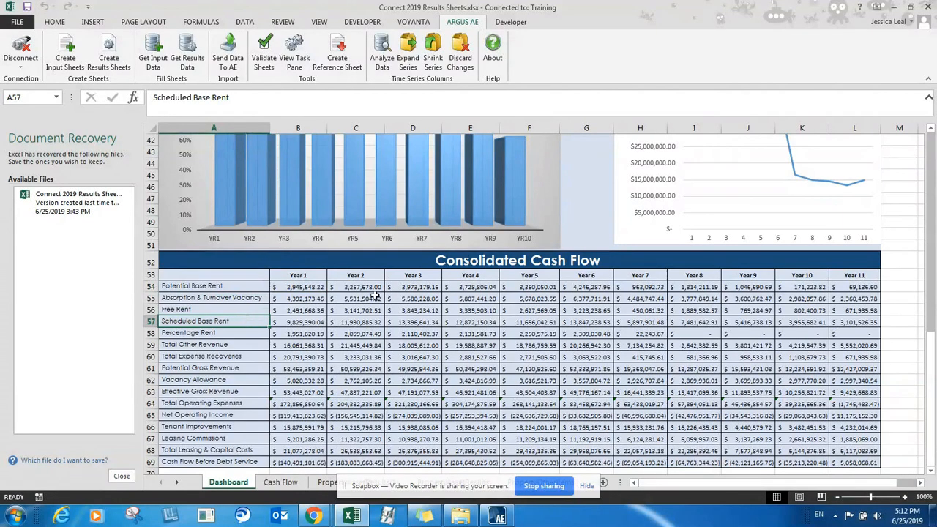
Step: Review the Dashboard's charts and inspect the Number of Properties and Number of Tenants formulas in the Portfolio Summary
{"action": "left_click_drag", "start_coordinate": [932, 366], "coordinate": [932, 341]}
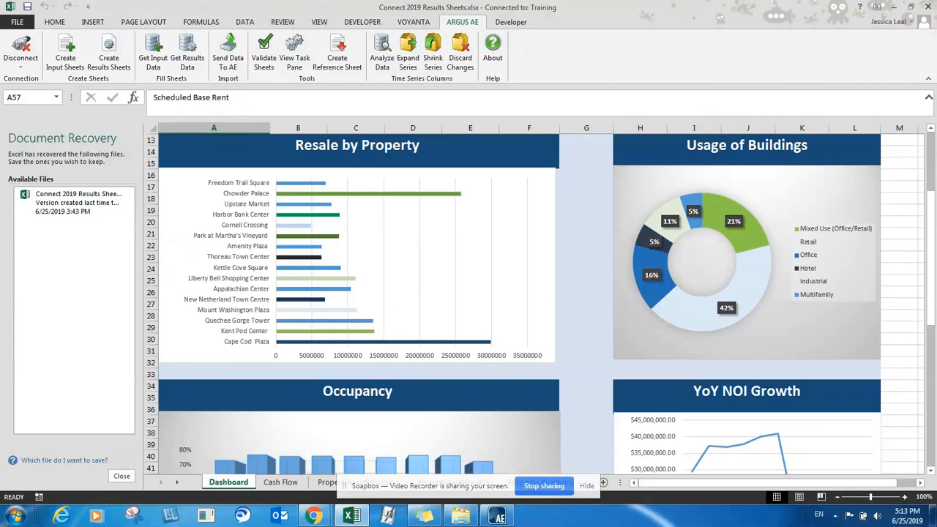
{"action": "left_click_drag", "start_coordinate": [931, 260], "coordinate": [931, 247]}
{"action": "left_click", "coordinate": [330, 271]}
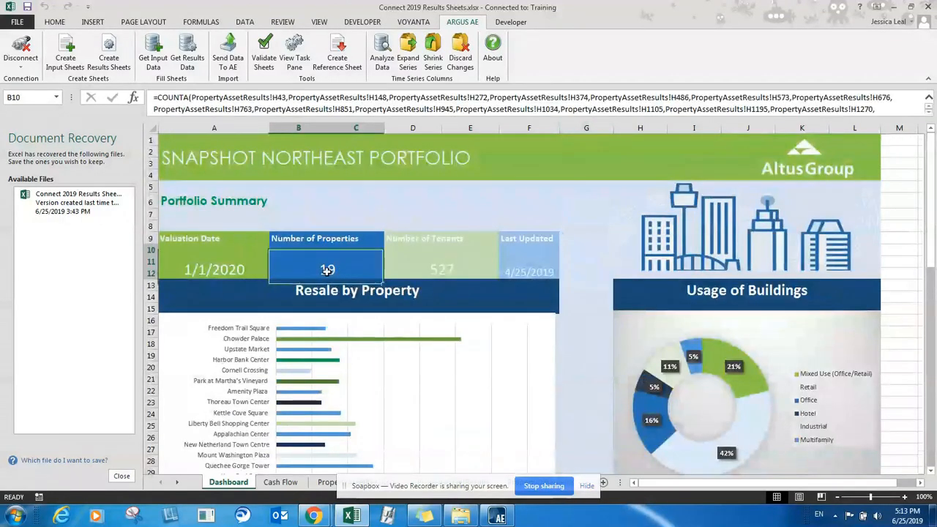
{"action": "left_click", "coordinate": [452, 271]}
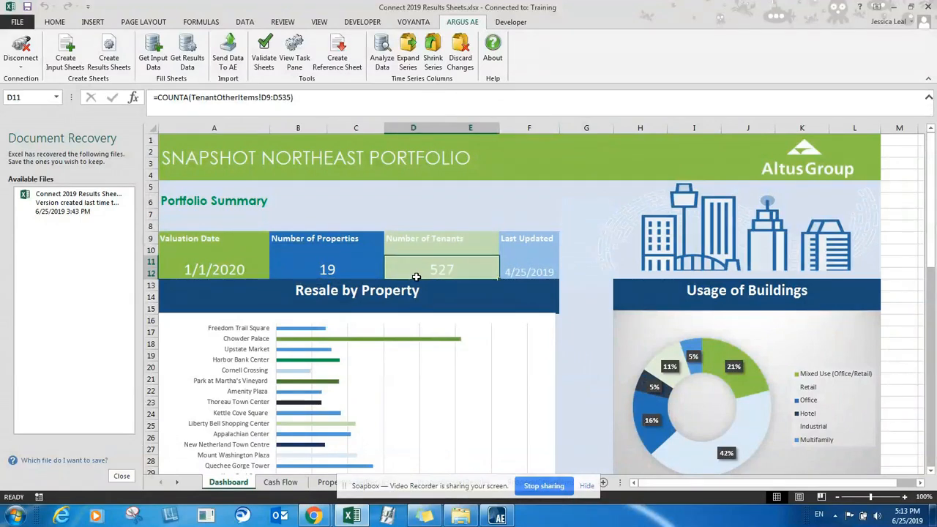
Step: Compare the empty PropertyAssetResults(1) sheet with the populated PropertyAssetResults sheet and return to the Dashboard
{"action": "left_click", "coordinate": [325, 486]}
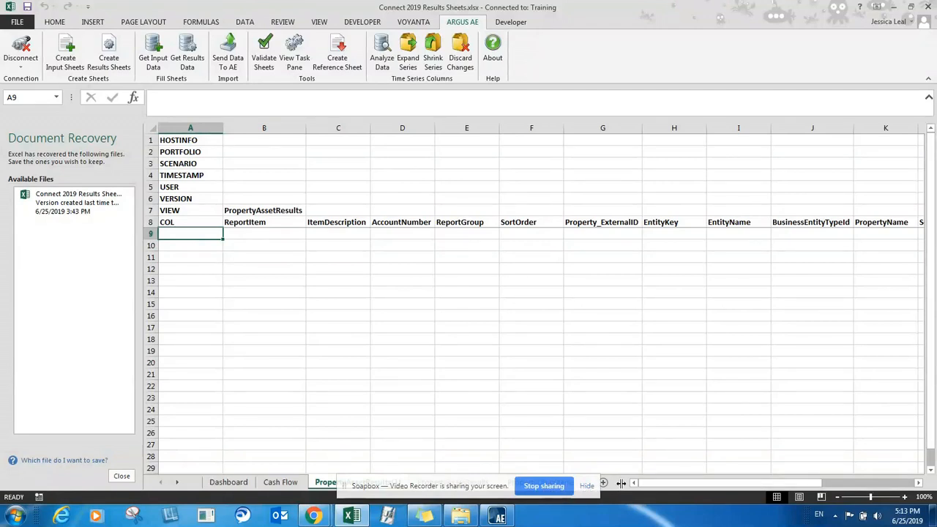
{"action": "left_click", "coordinate": [586, 485]}
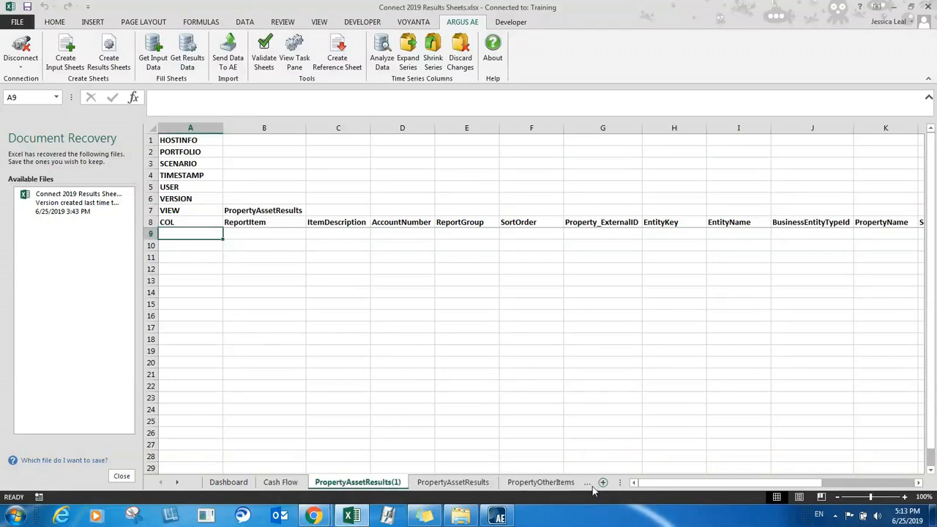
{"action": "left_click", "coordinate": [465, 488]}
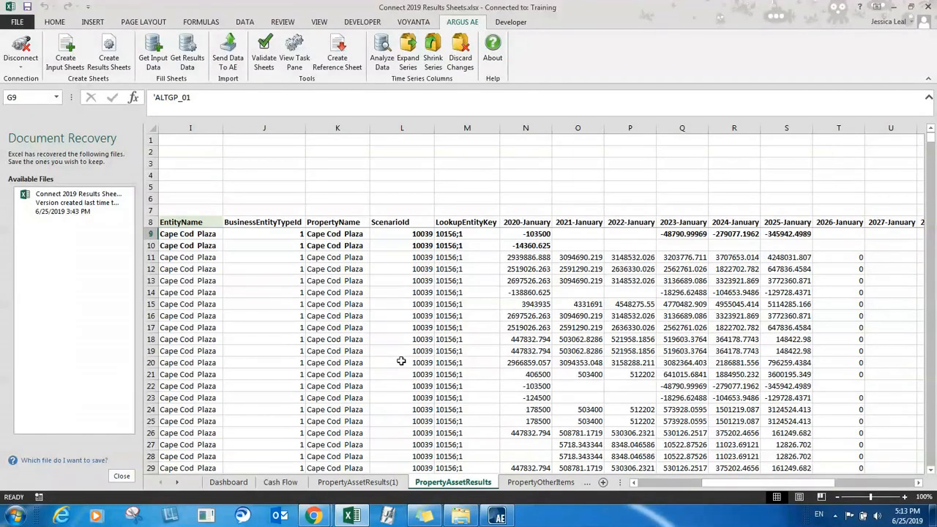
{"action": "left_click", "coordinate": [229, 486]}
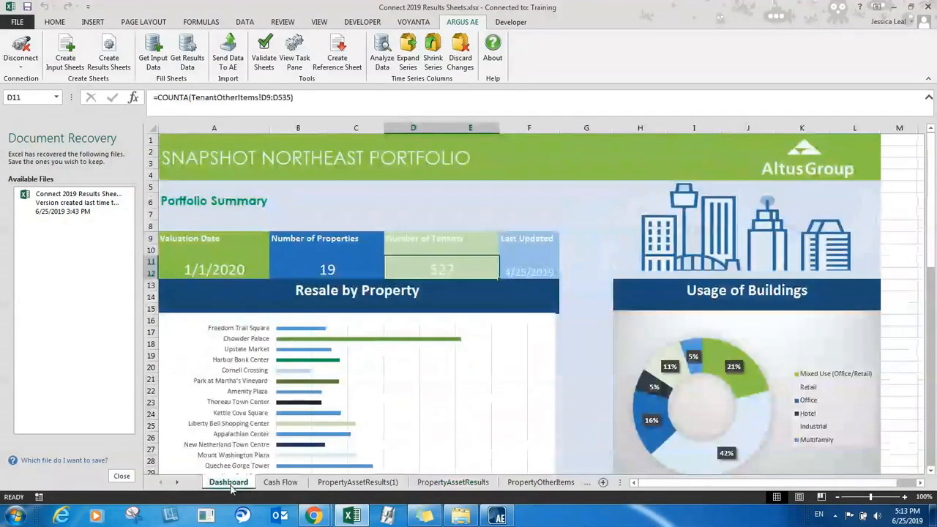